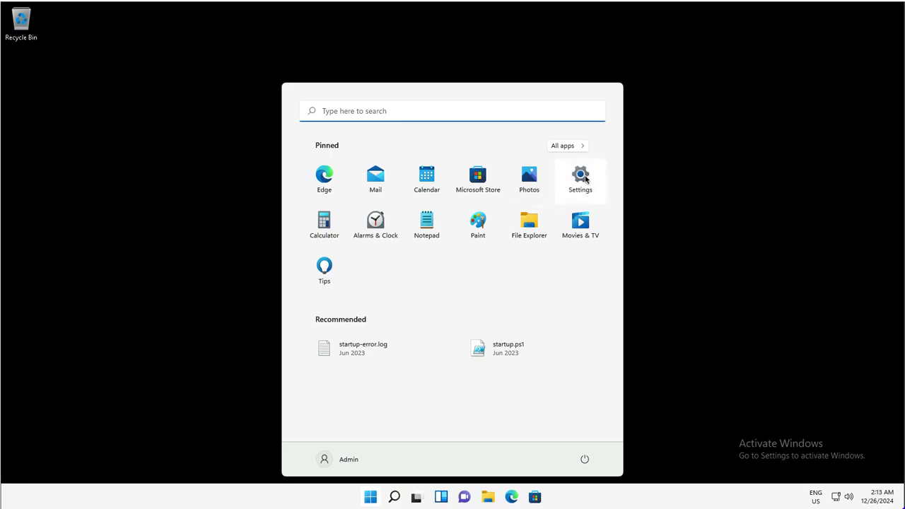
- Open Windows Settings maximized on Accounts > Access work or school
click(585, 178)
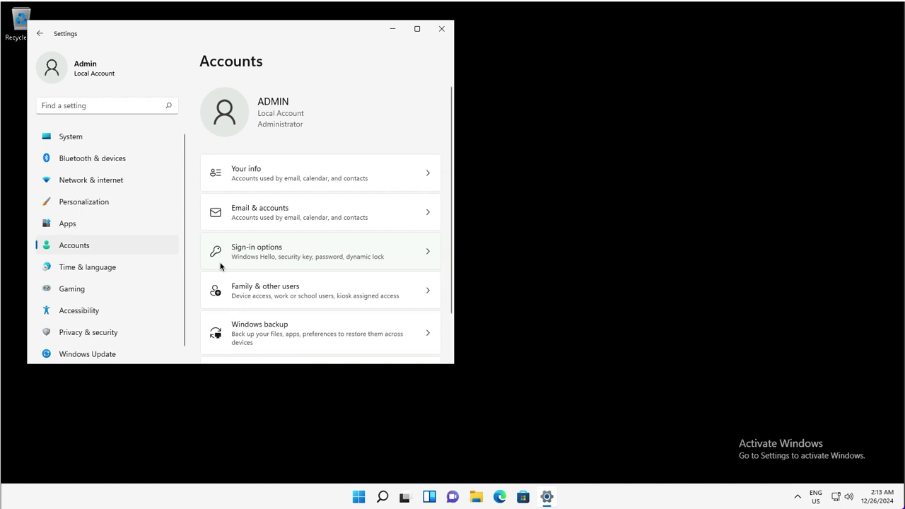
scroll(285, 266, down, 2)
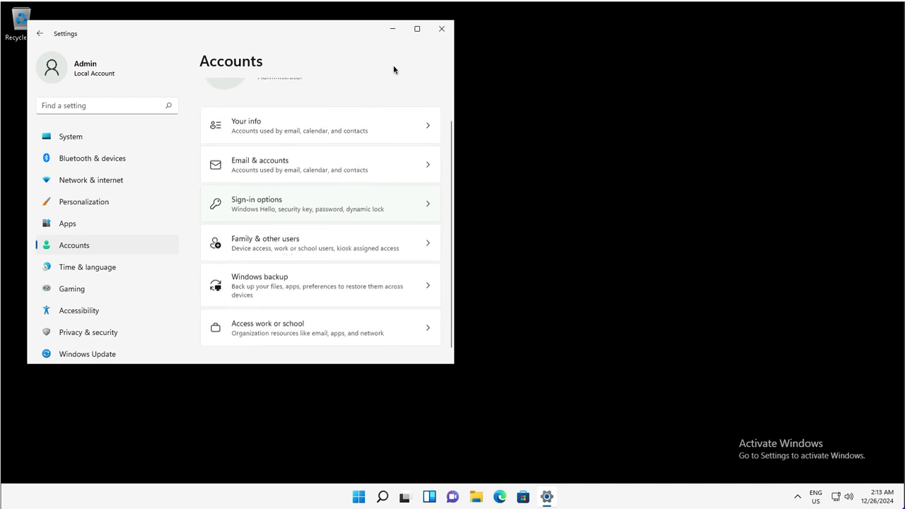
click(417, 29)
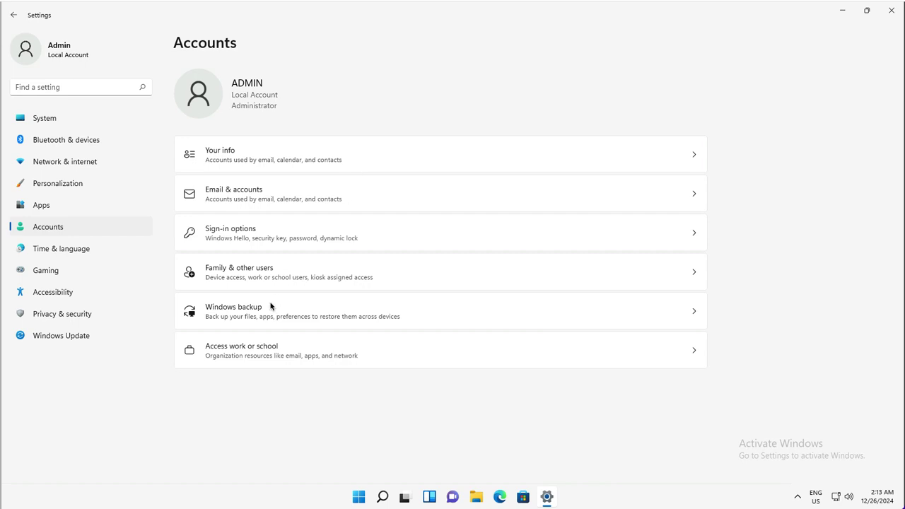
click(305, 349)
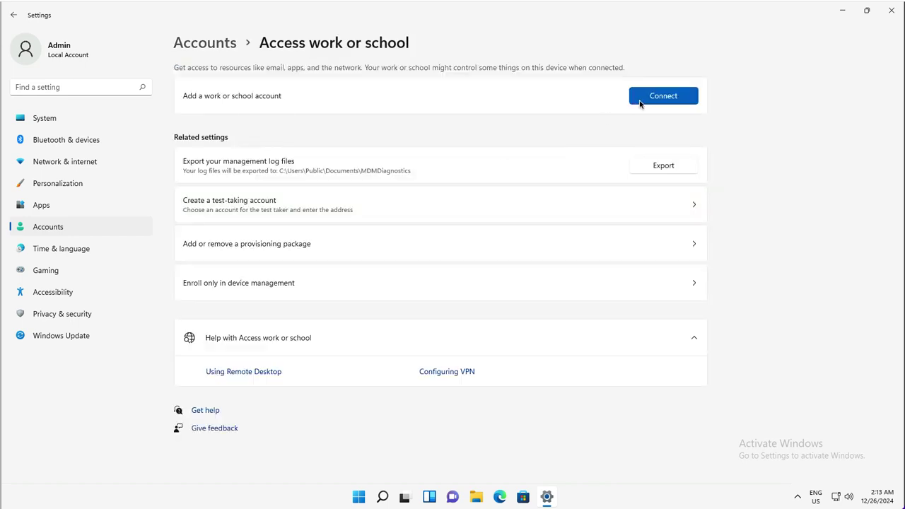
- Join this device to Microsoft Entra ID, signing in with the admin work account's email and password
click(640, 103)
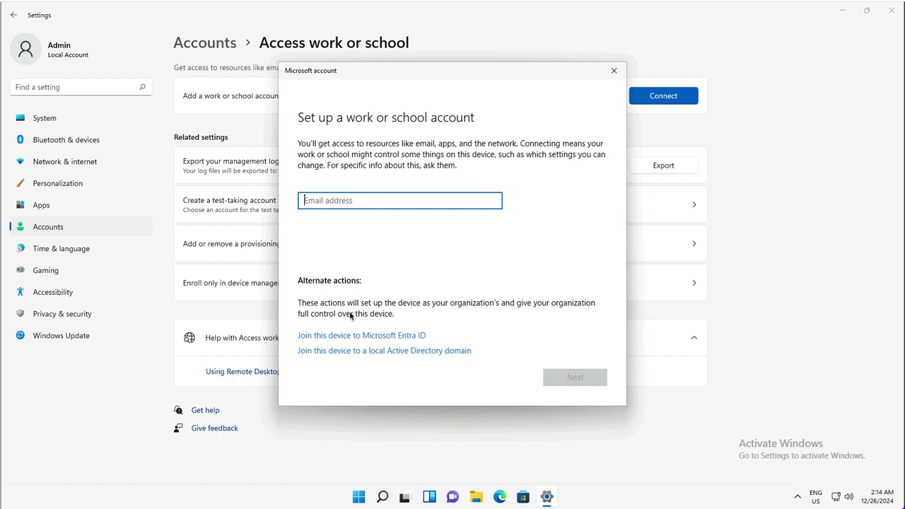
click(343, 336)
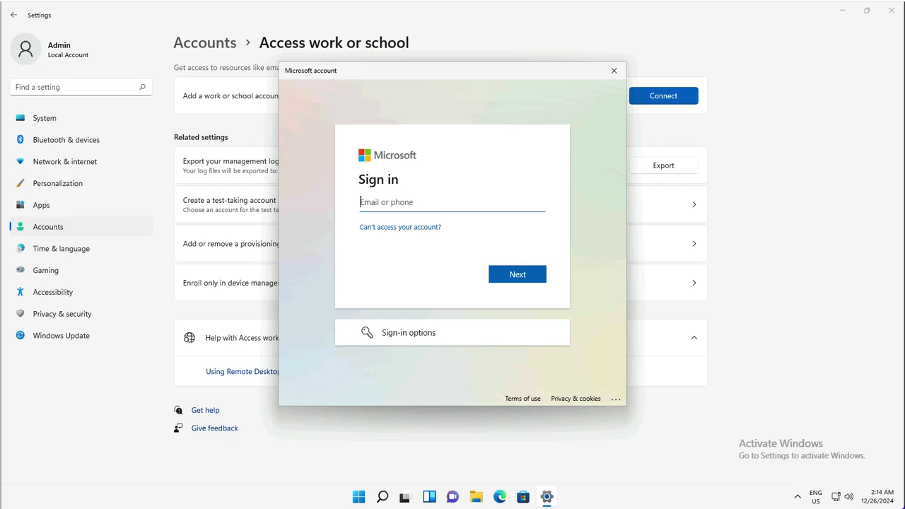
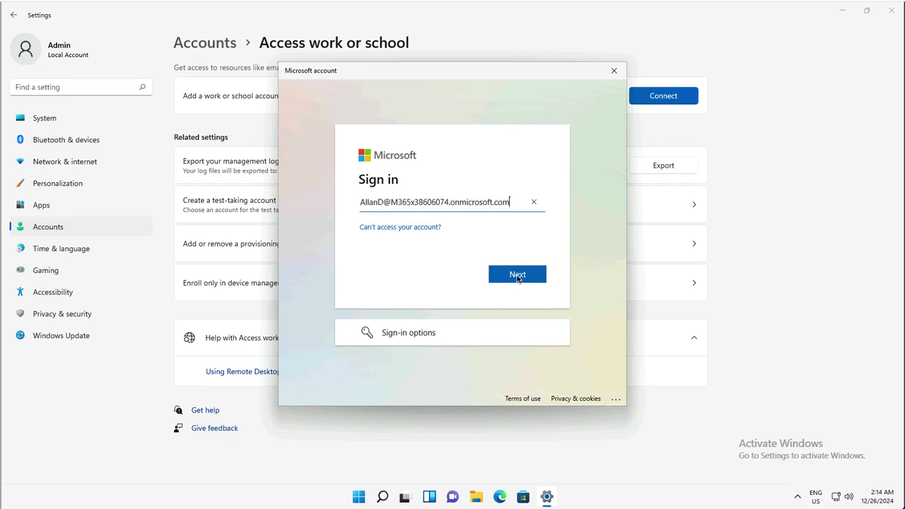
click(517, 276)
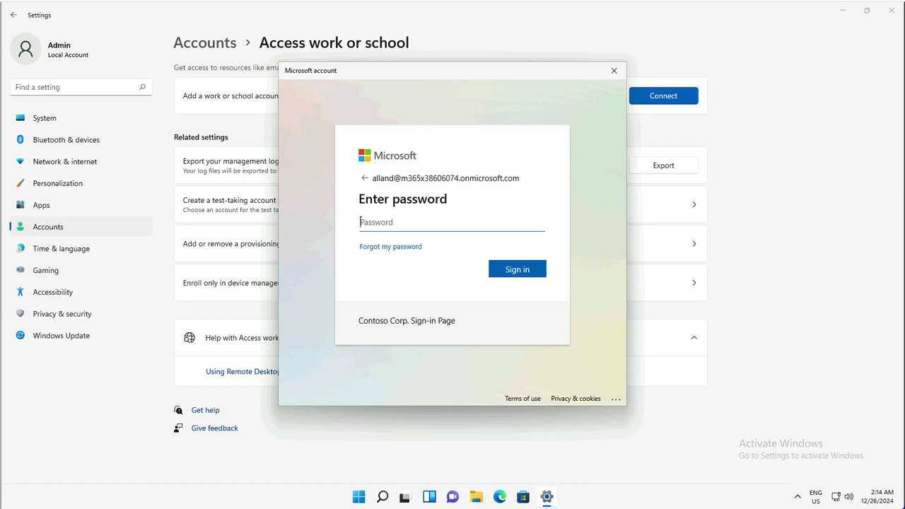
text(••••••••••••••••••••••••••••••)
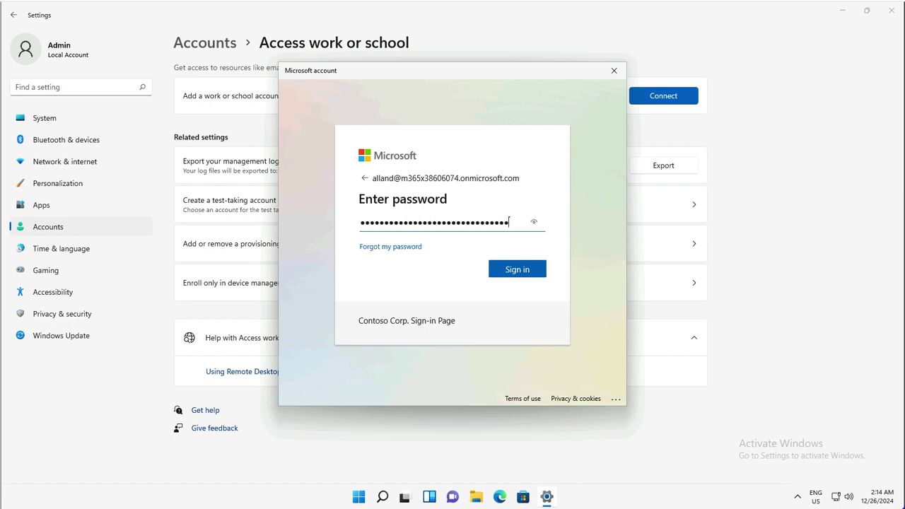
text(•)
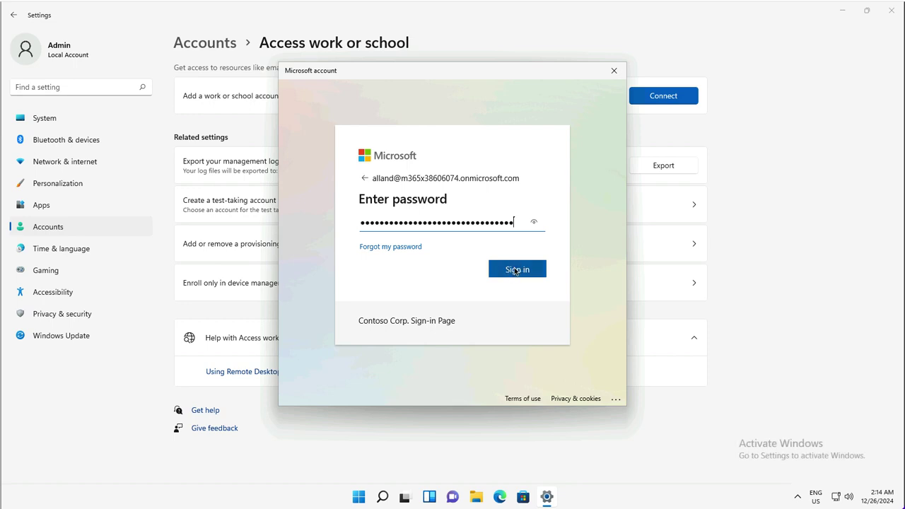
click(515, 270)
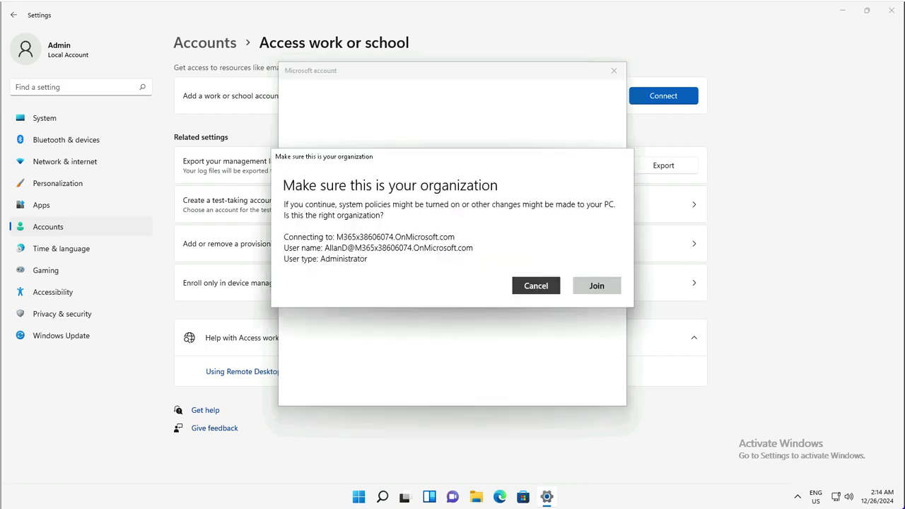
- Confirm joining Contoso's organization and close the completed setup dialog
click(602, 288)
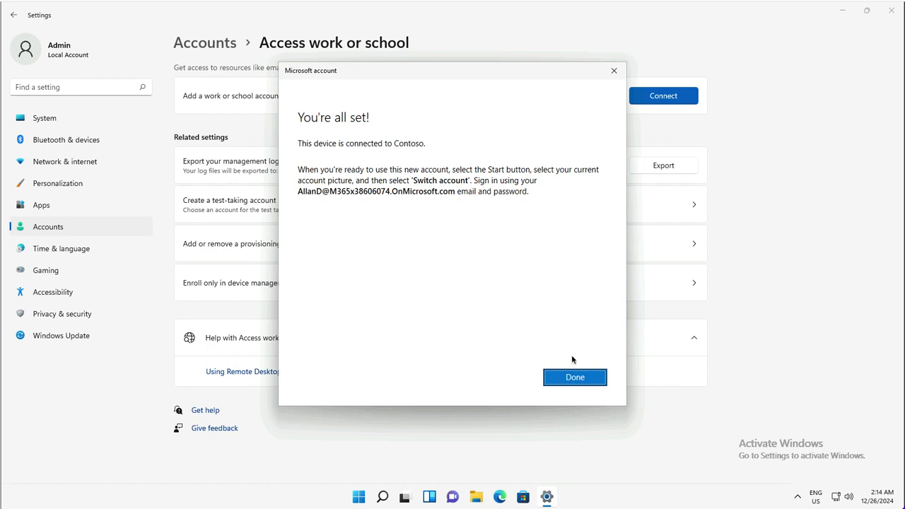
click(578, 380)
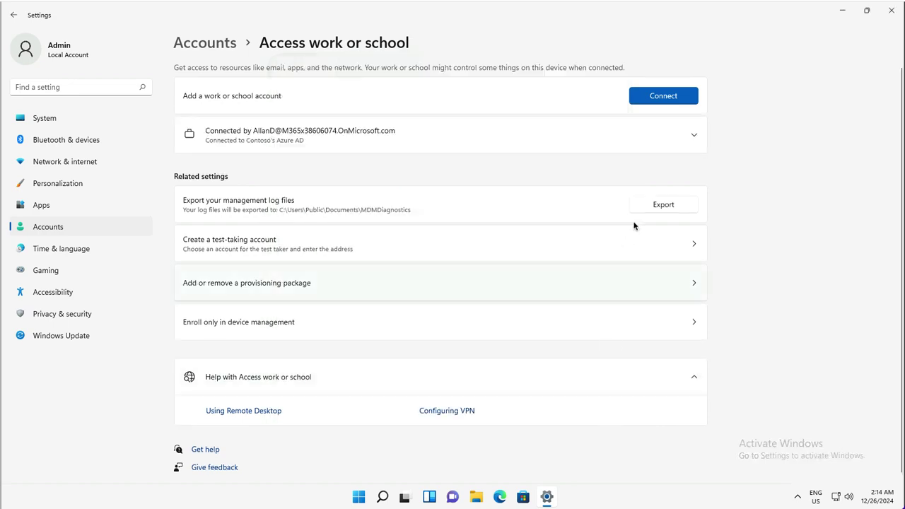
- Sync the device from the connected account's Managed by Contoso info page
click(694, 137)
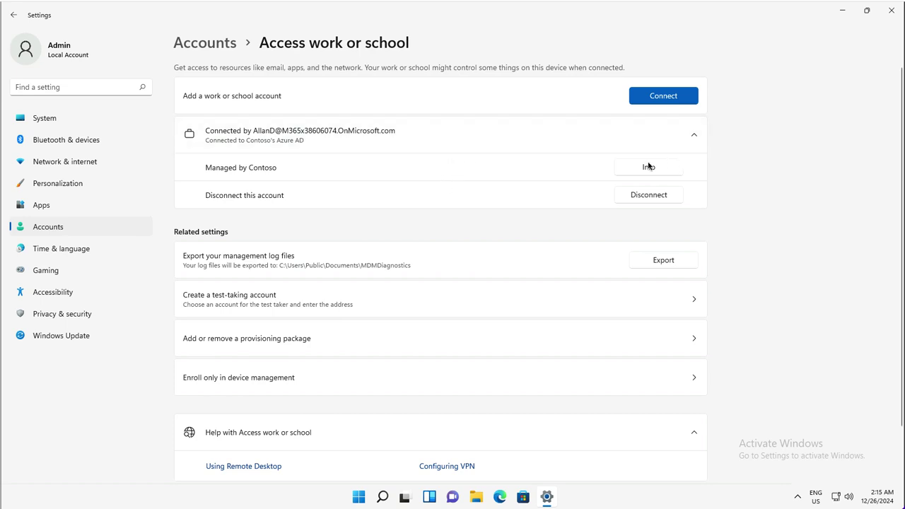
click(649, 166)
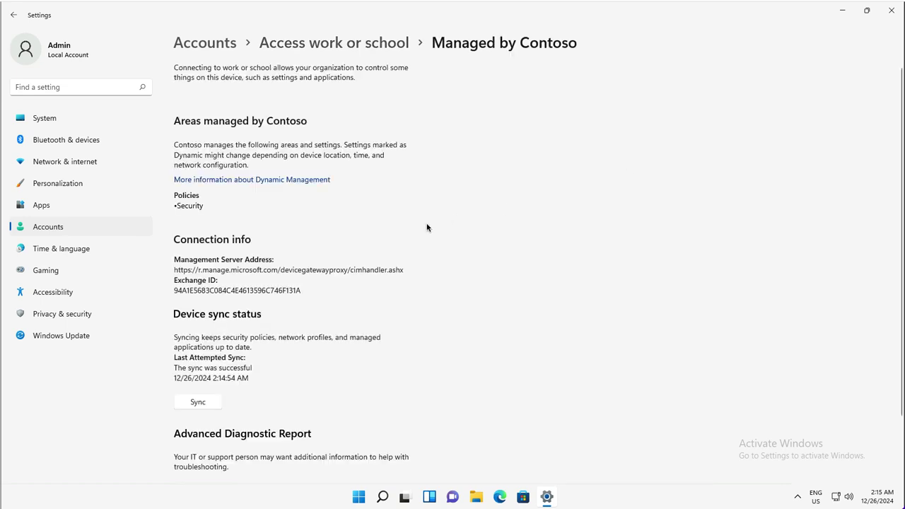
click(198, 402)
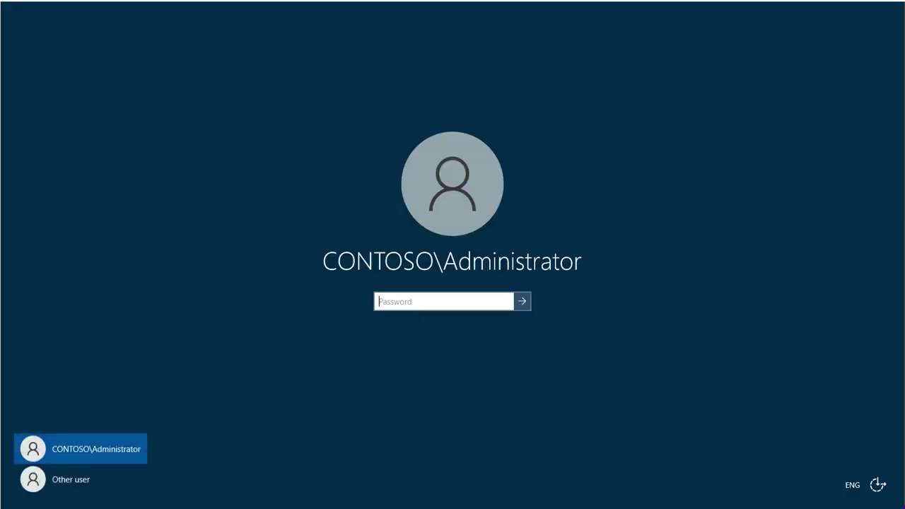
- Sign in to the domain administrator account with its password
text(********)
key(Return)
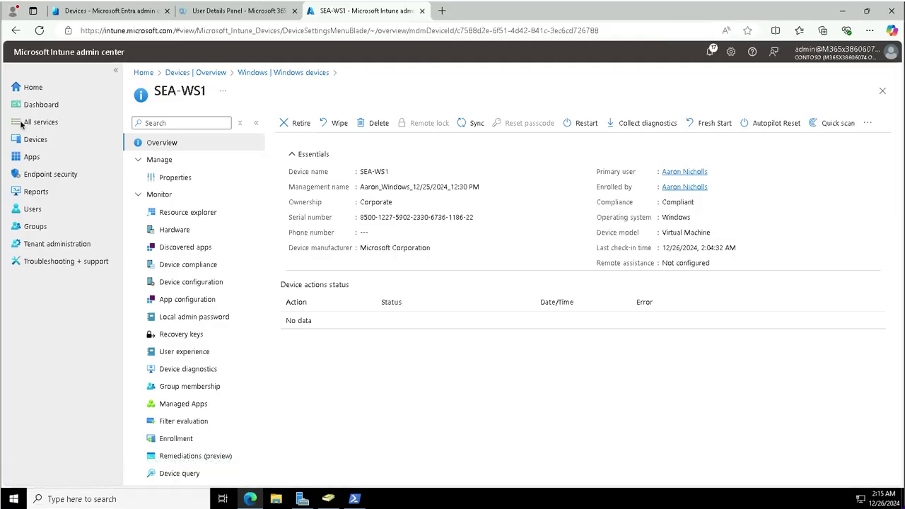
- Start a new group from Groups > All groups
click(70, 231)
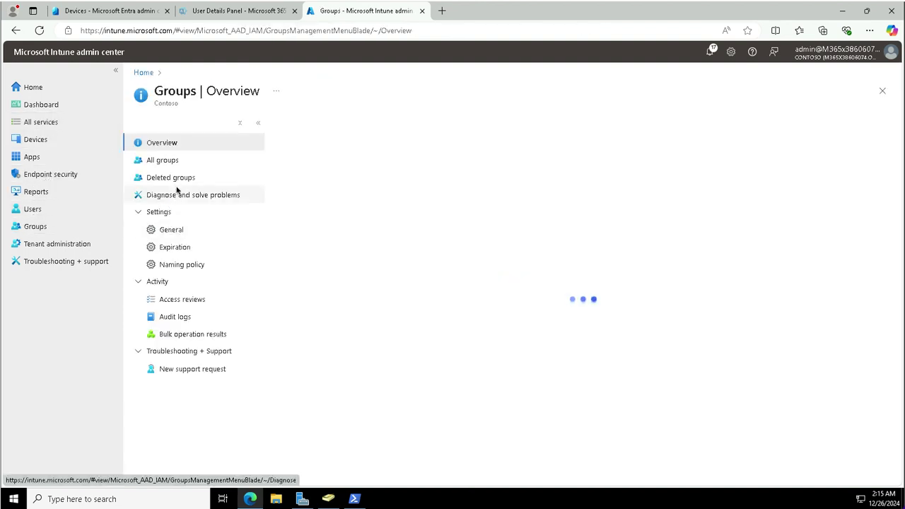
click(175, 163)
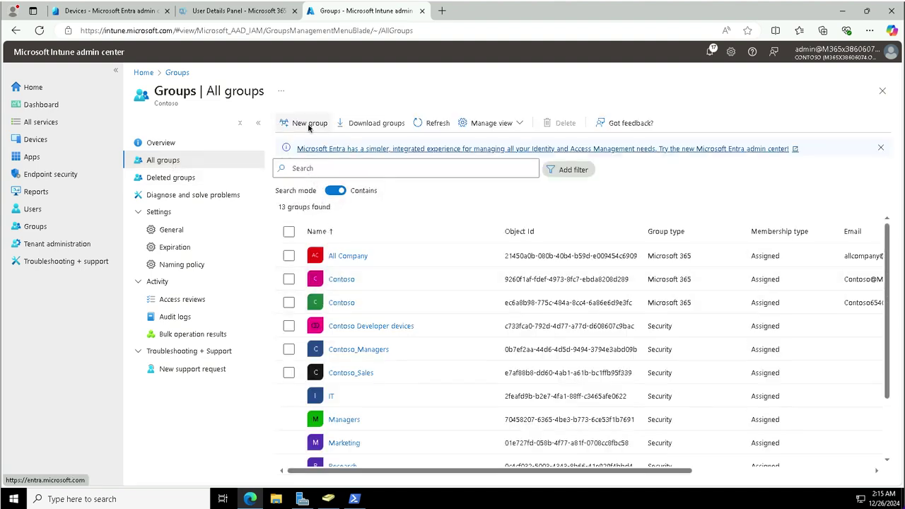
click(308, 124)
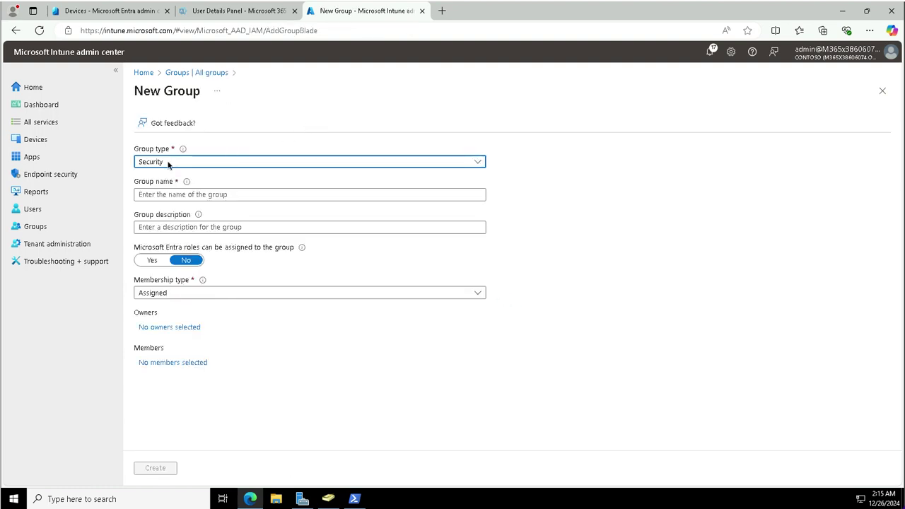
- Name the group 'Contoso Kiosk Devices' with description 'All Windows devices configured as a Kiosk'
click(167, 197)
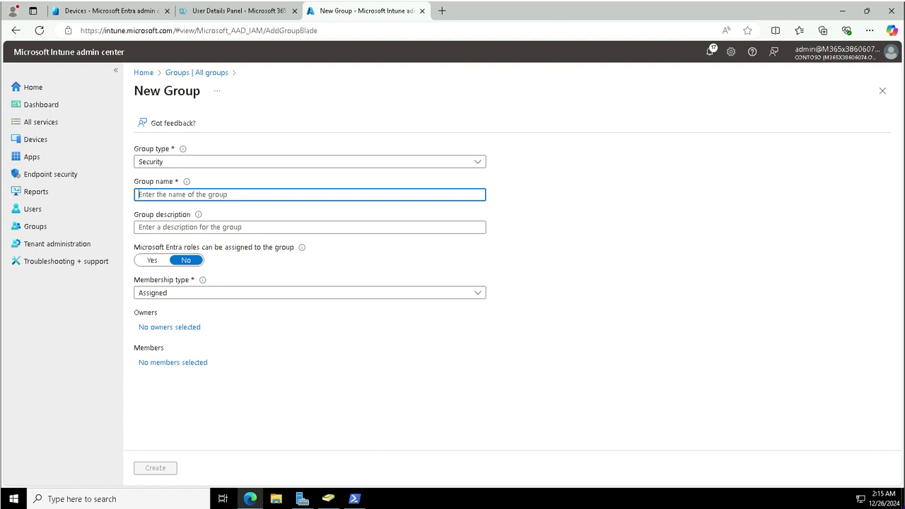
text(Contoso Kiosk Devices)
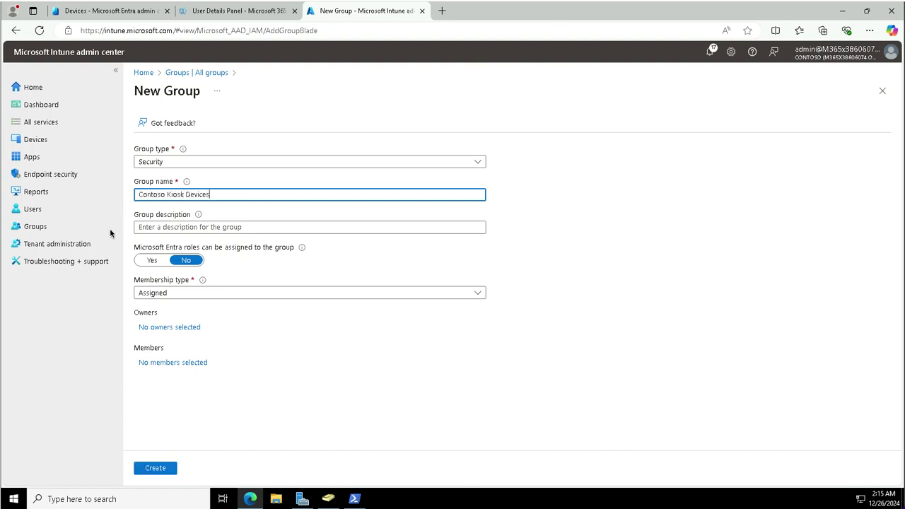
click(155, 229)
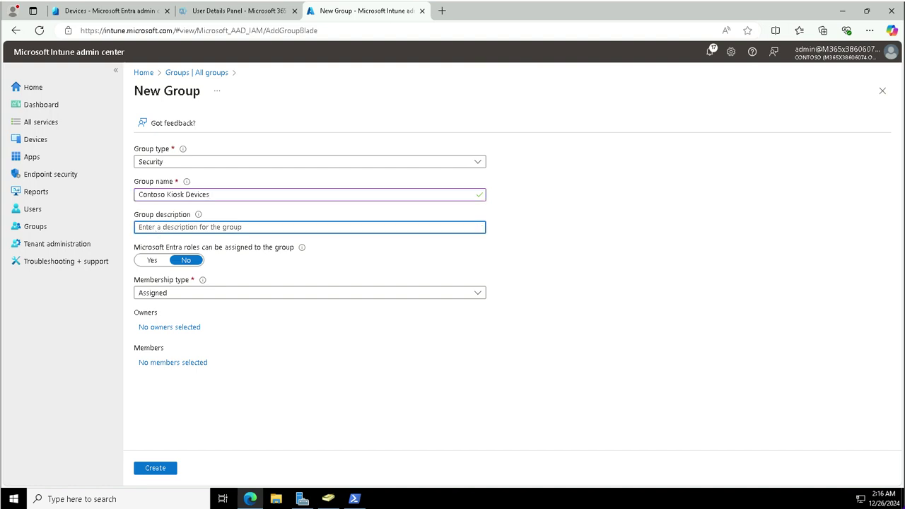
text(All Windows devices c)
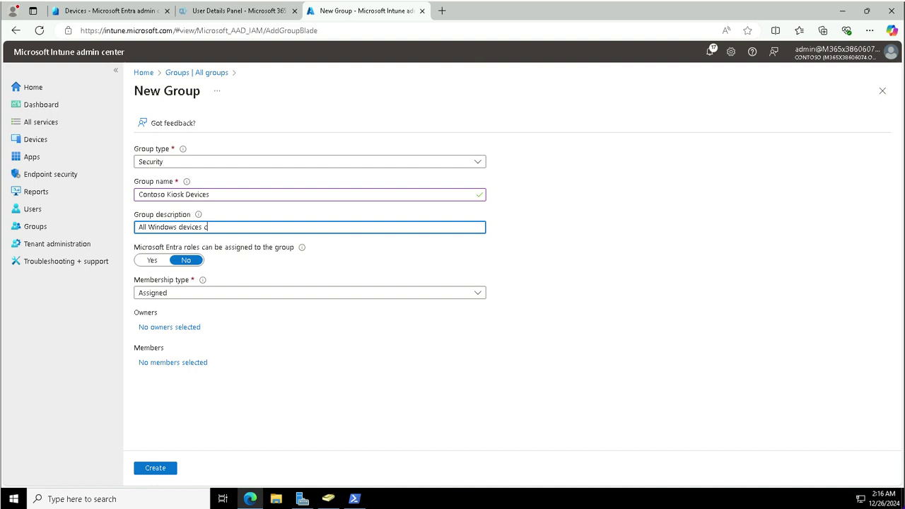
text(onfigured as a Kiosk)
- Add device SEA-WS2 as the group's member and create the group
click(168, 363)
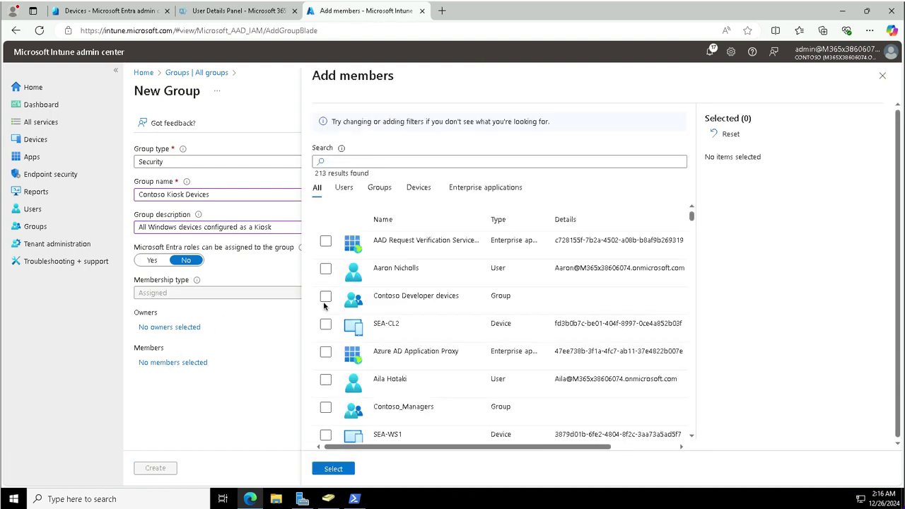
click(348, 164)
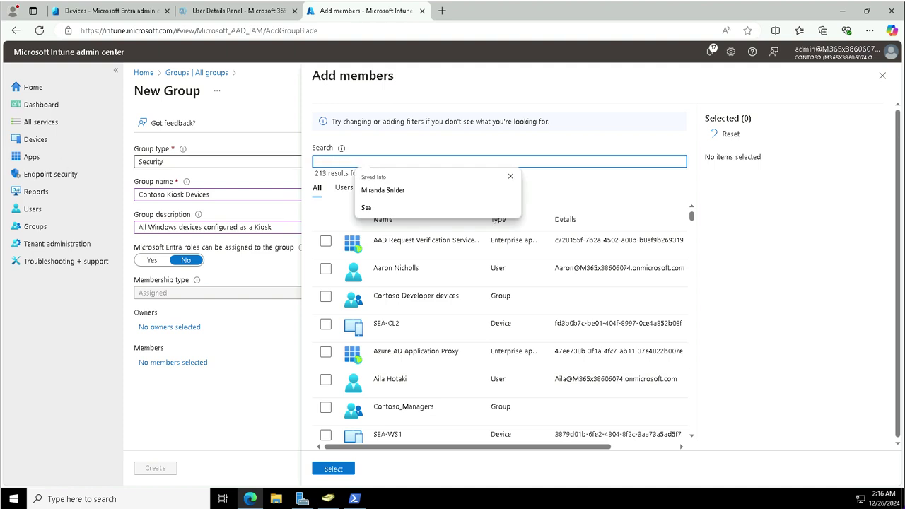
click(366, 208)
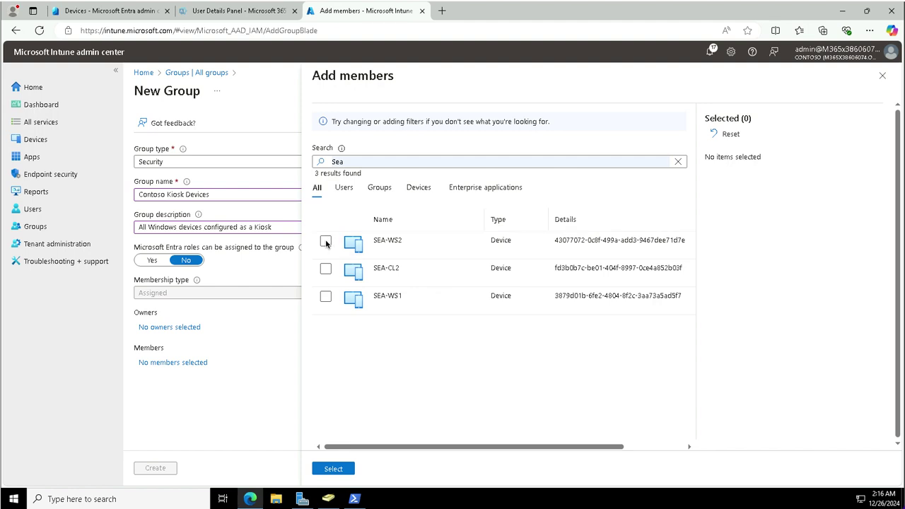
click(325, 241)
click(334, 470)
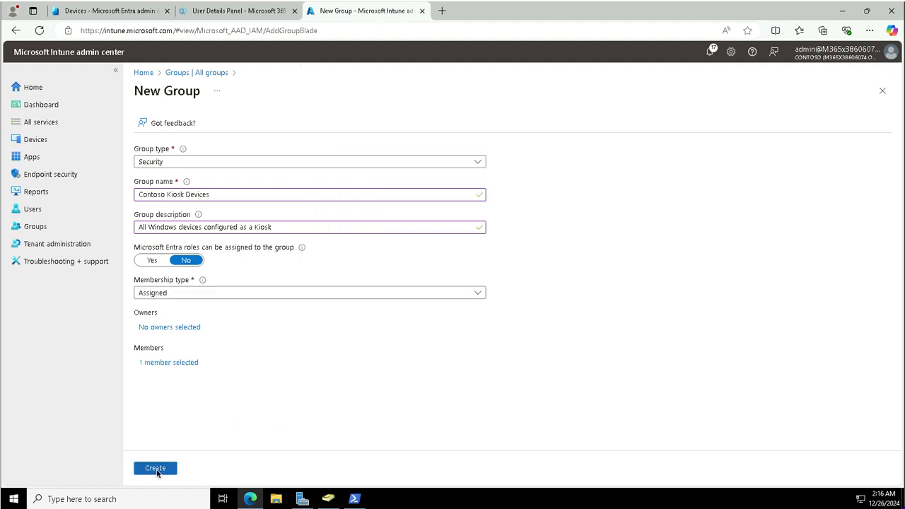
click(156, 469)
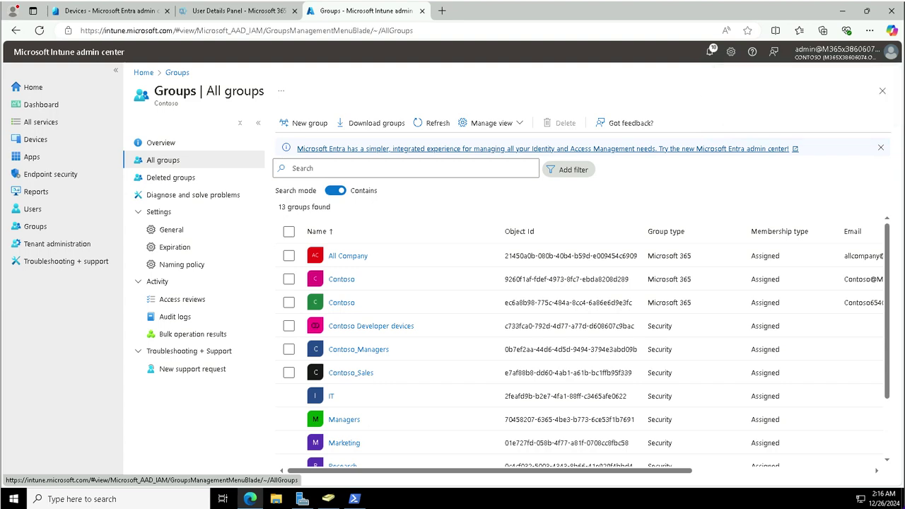
- Start a new policy under Devices > Configuration
click(37, 140)
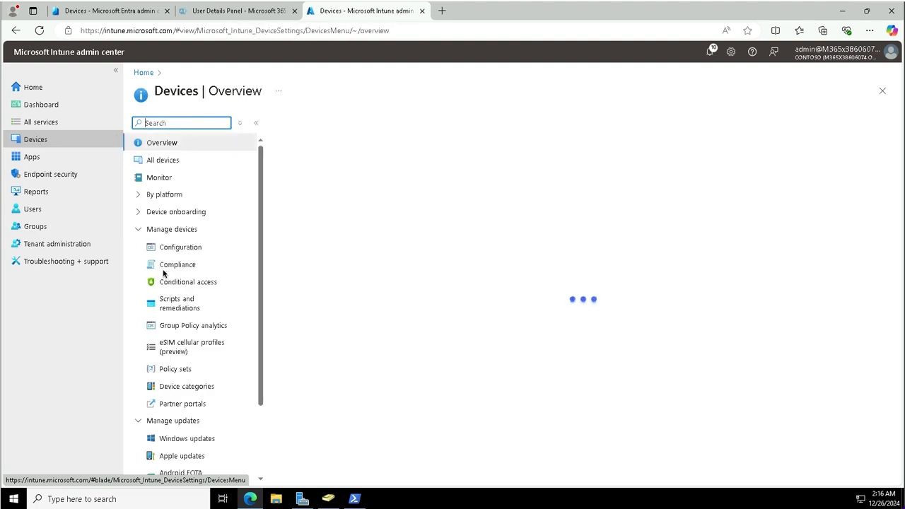
click(186, 248)
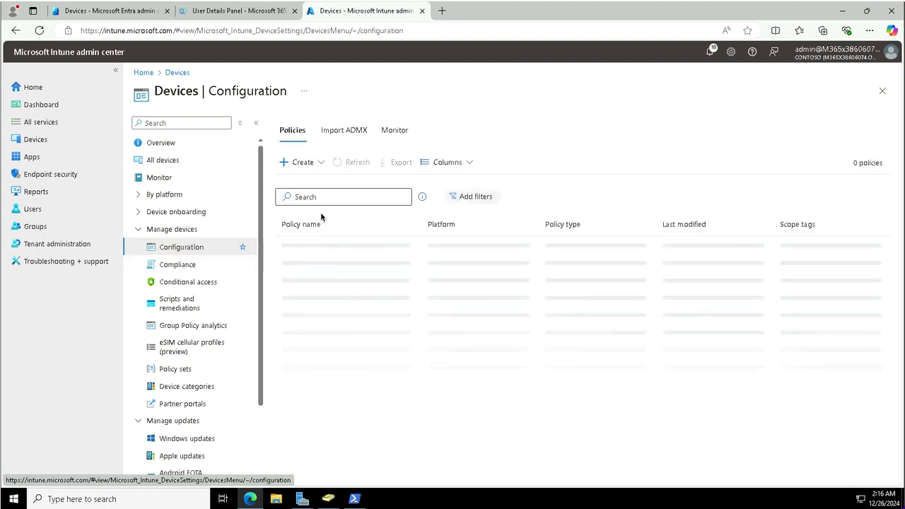
click(321, 162)
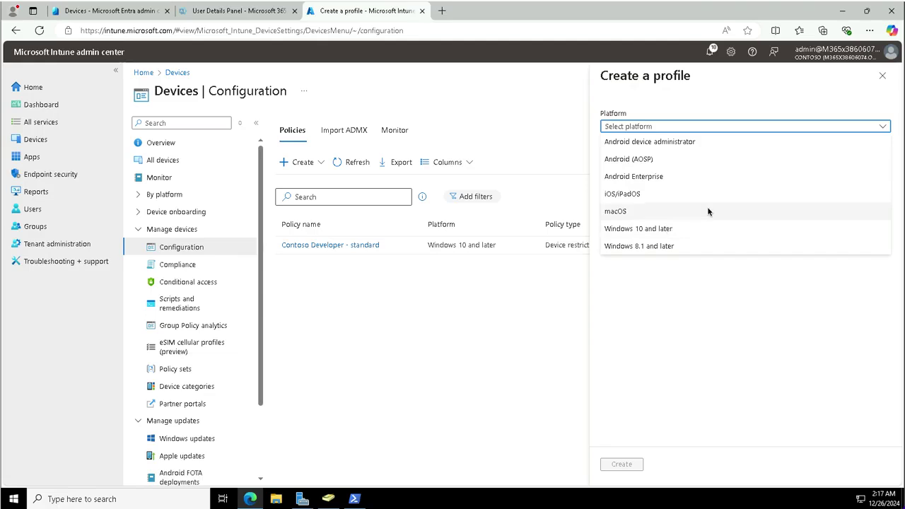
- Create a Windows 10 and later profile using the Kiosk template
click(668, 230)
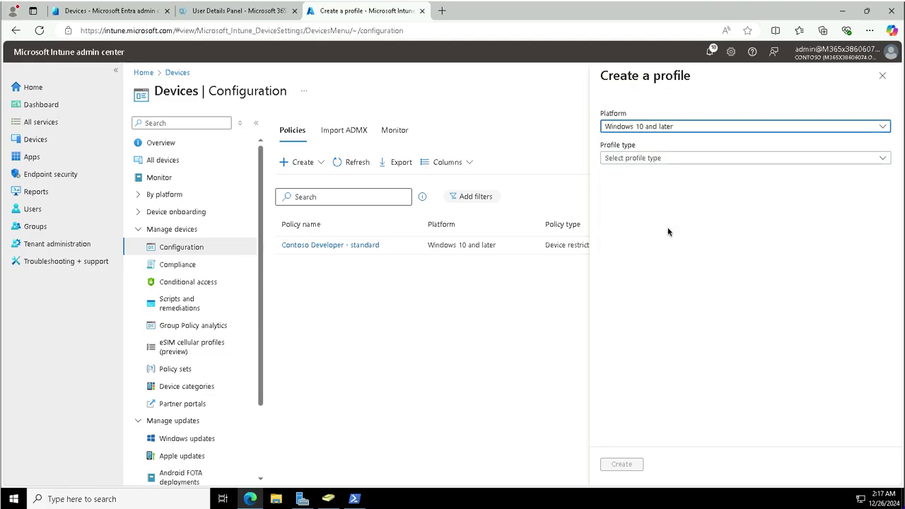
click(648, 159)
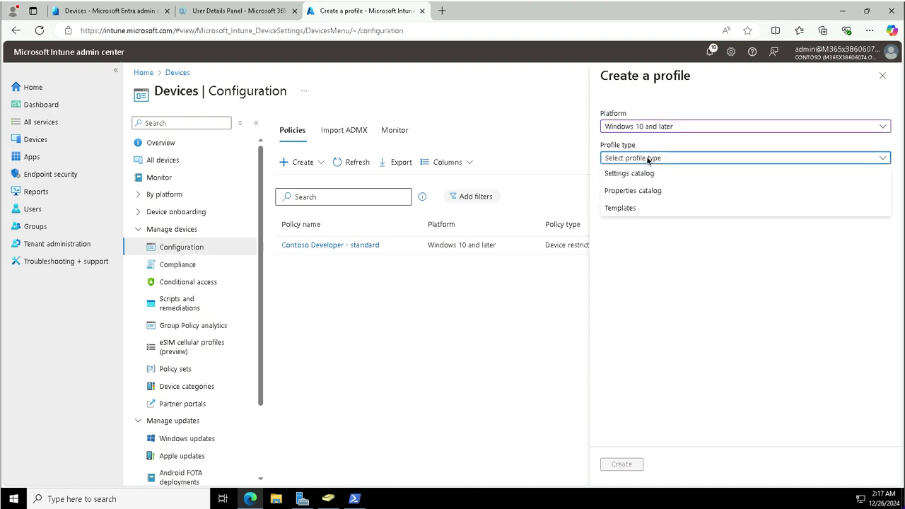
click(618, 209)
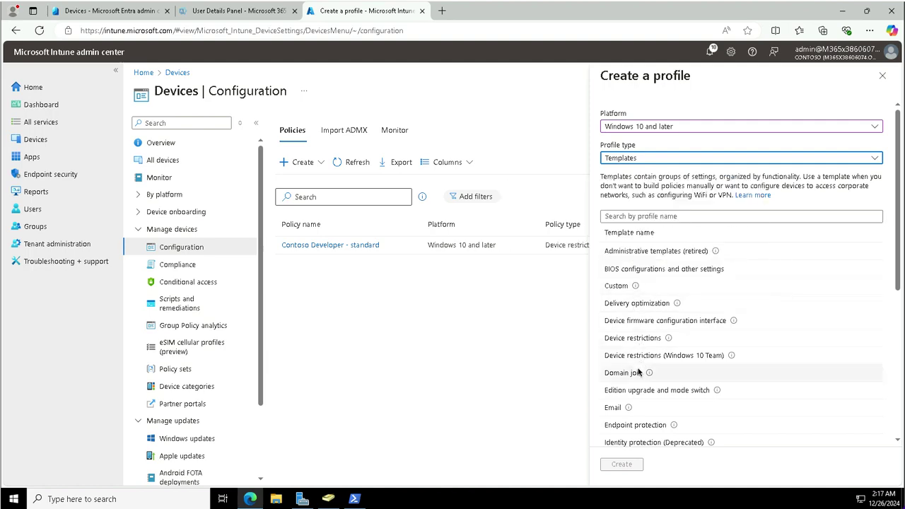
scroll(639, 372, down, 3)
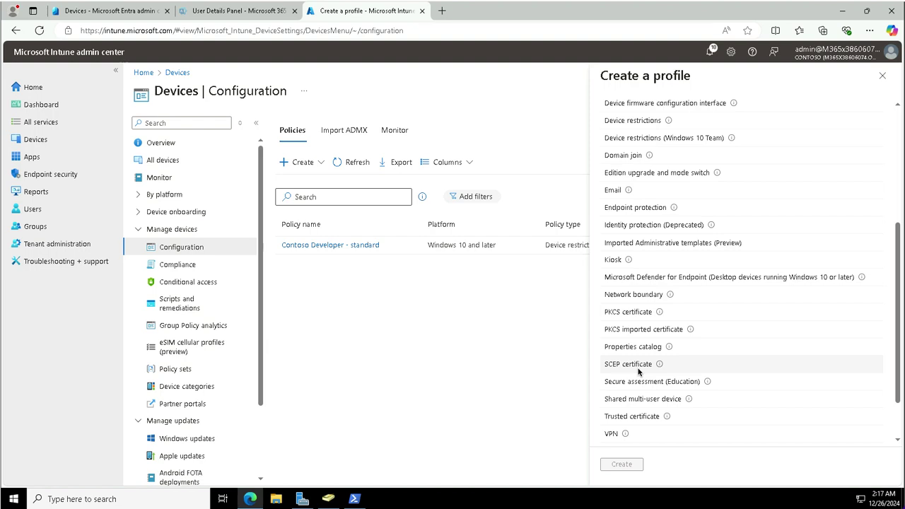
click(616, 261)
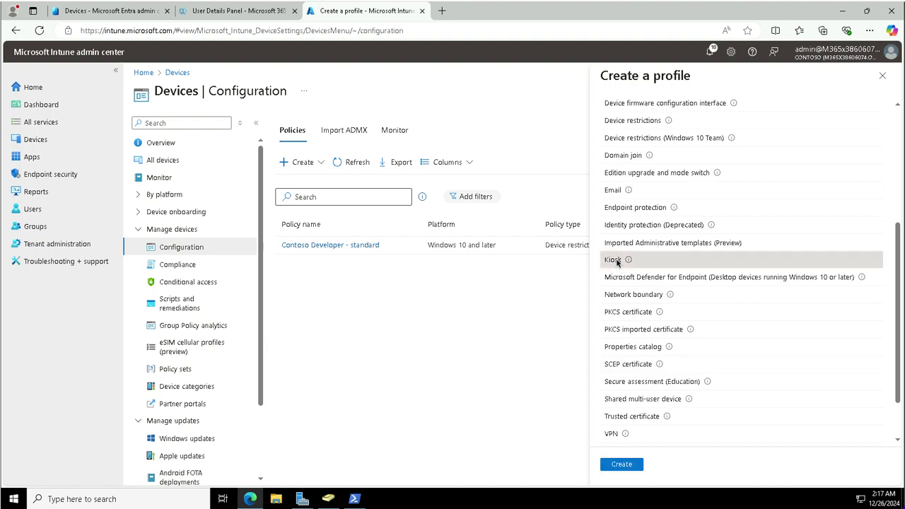
click(619, 468)
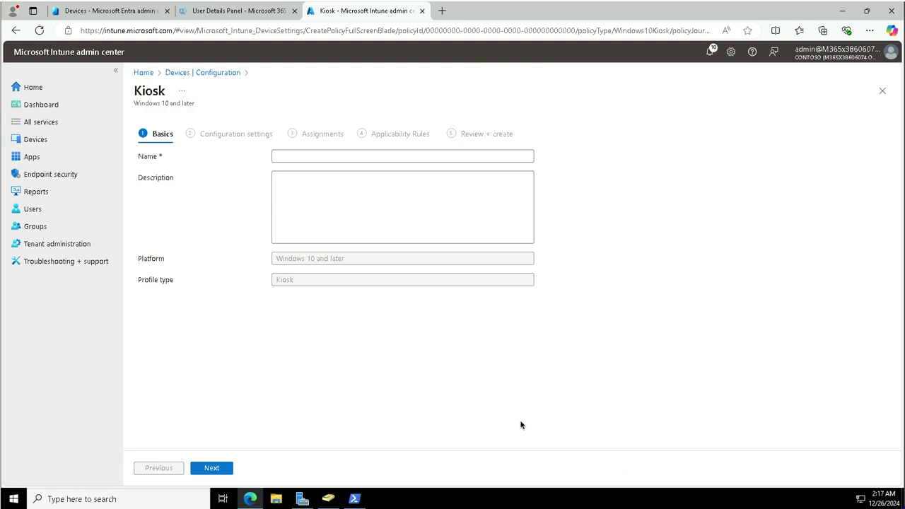
- Name the profile 'Contoso Kiosk Policy' with description 'Basic settings for Contoso Kiosk Devices.' and continue
click(277, 156)
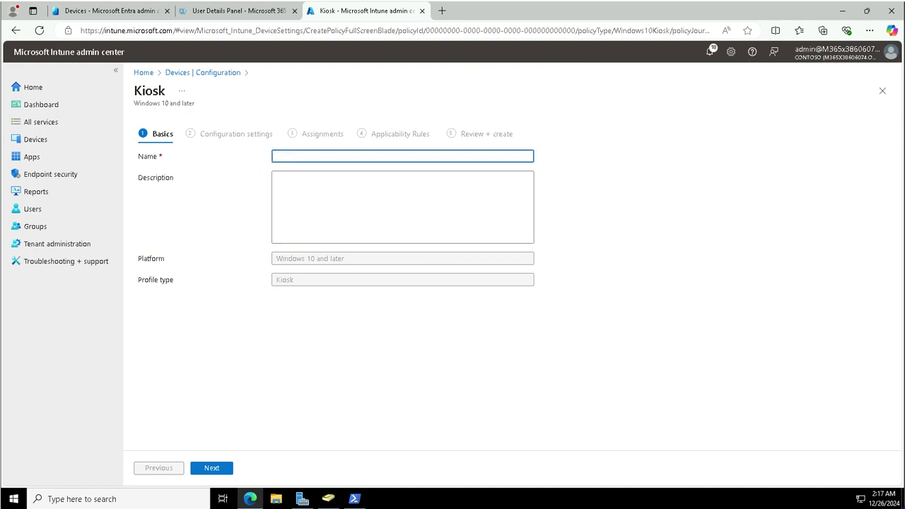
text(Contoso Kiosk Policy)
click(323, 200)
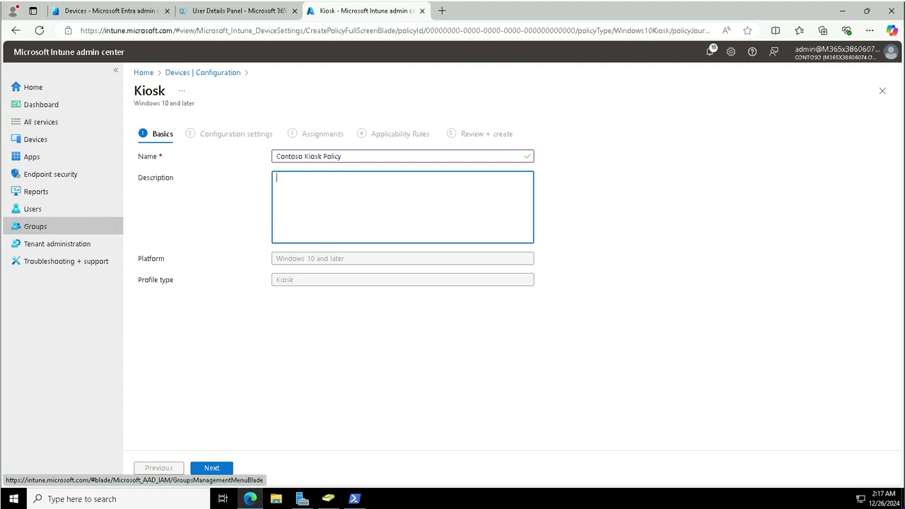
text(Basic settings for Contoso Kiosk Devices.)
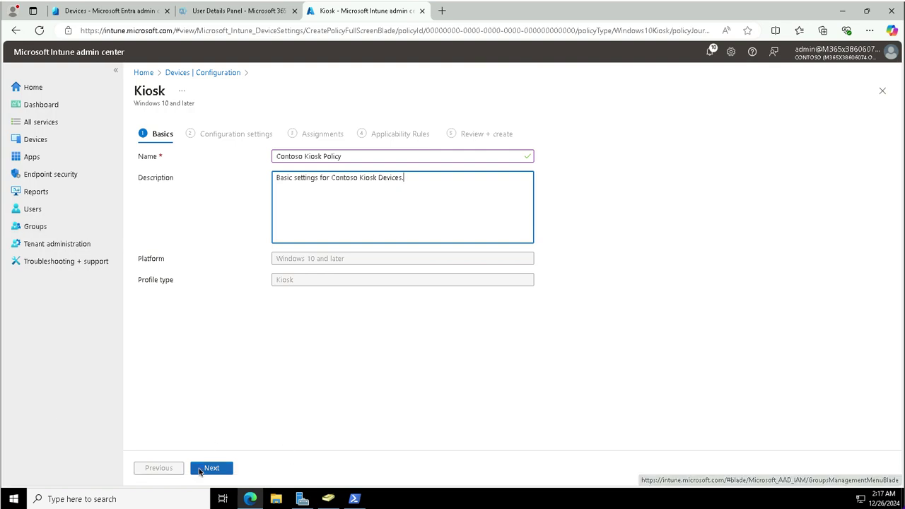
click(200, 469)
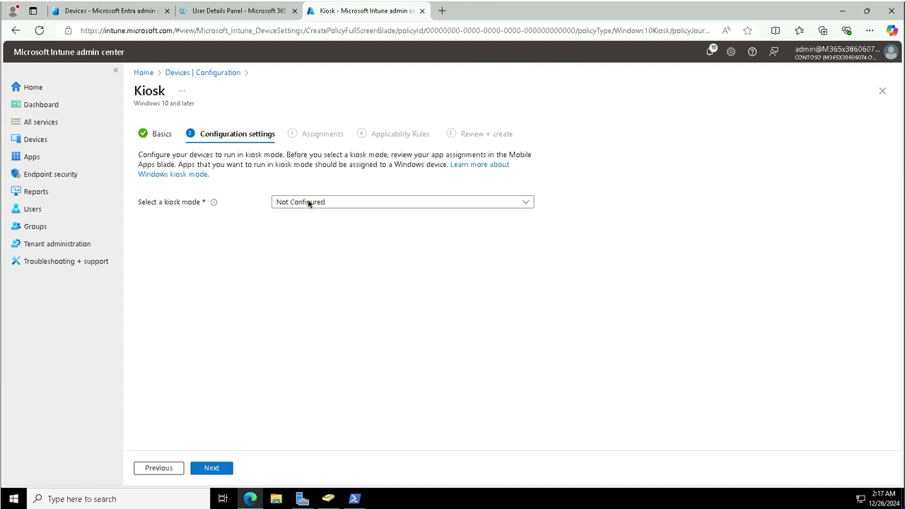
- Set kiosk mode to Single app, full-screen kiosk and user logon type to Auto logon
click(308, 204)
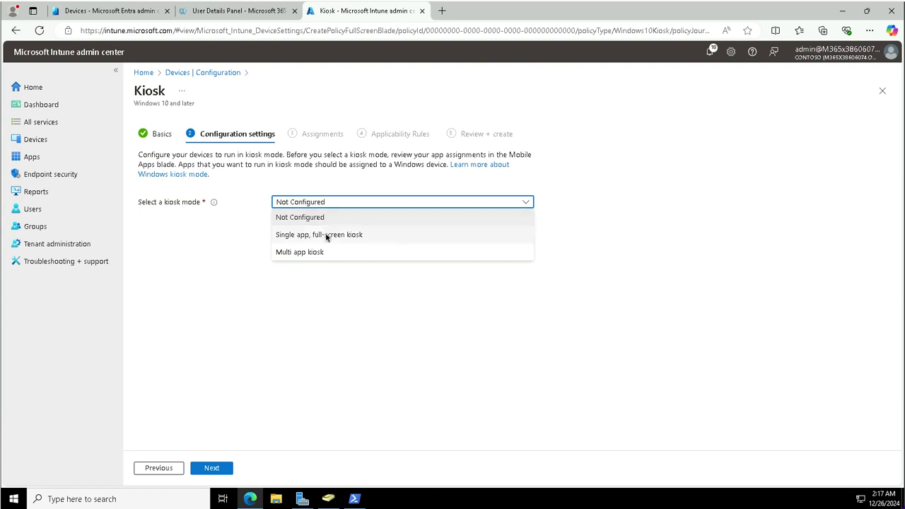
click(326, 236)
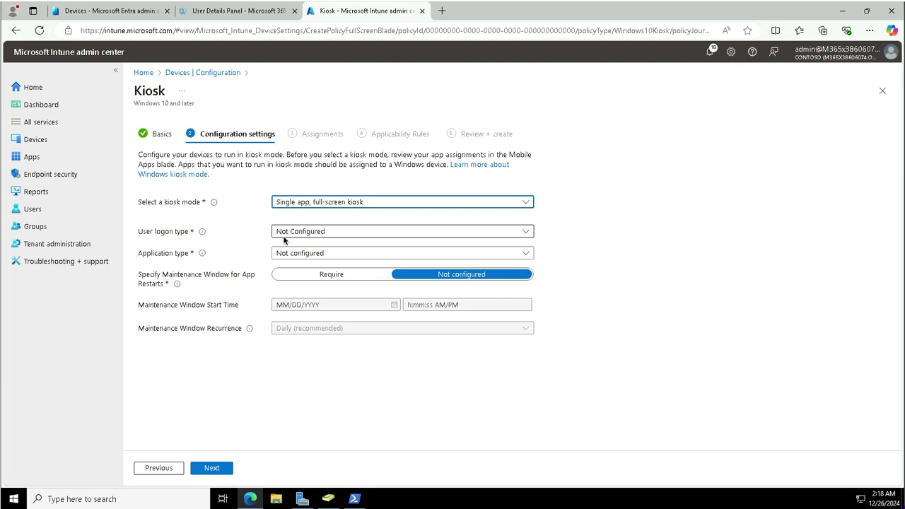
click(284, 232)
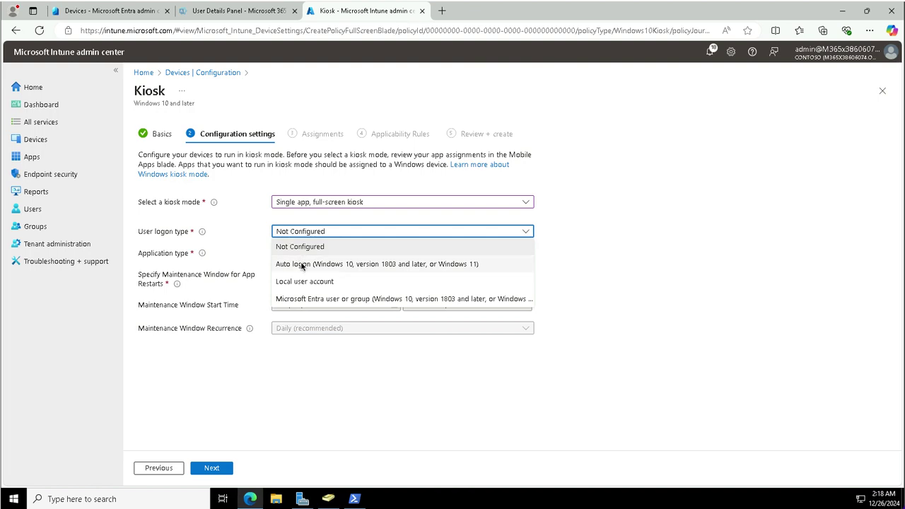
click(340, 266)
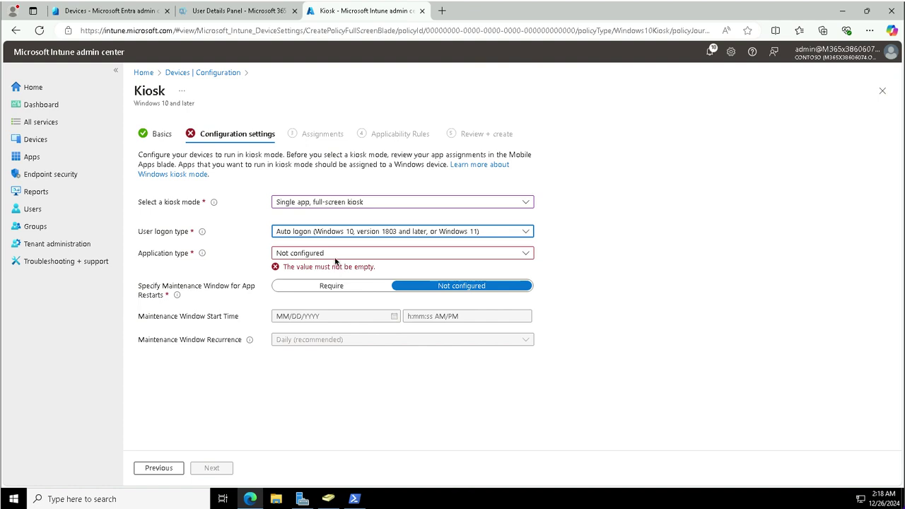
click(335, 254)
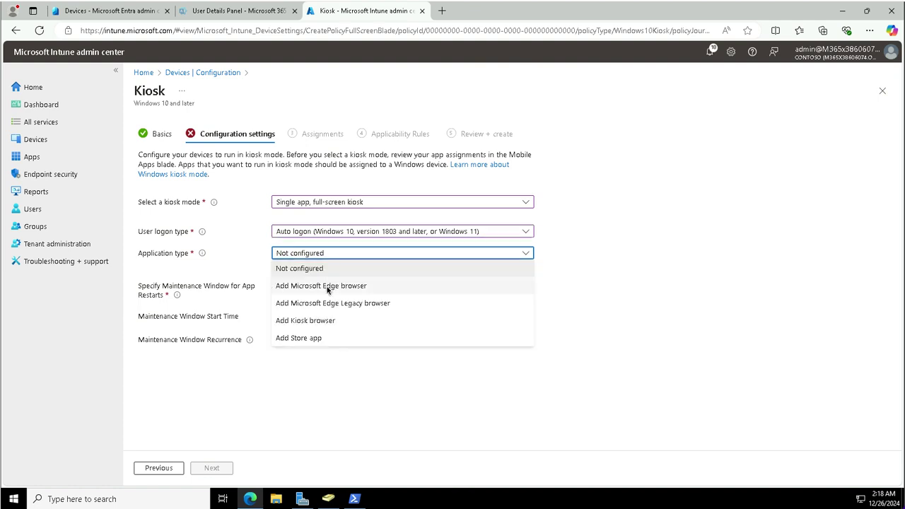
click(327, 286)
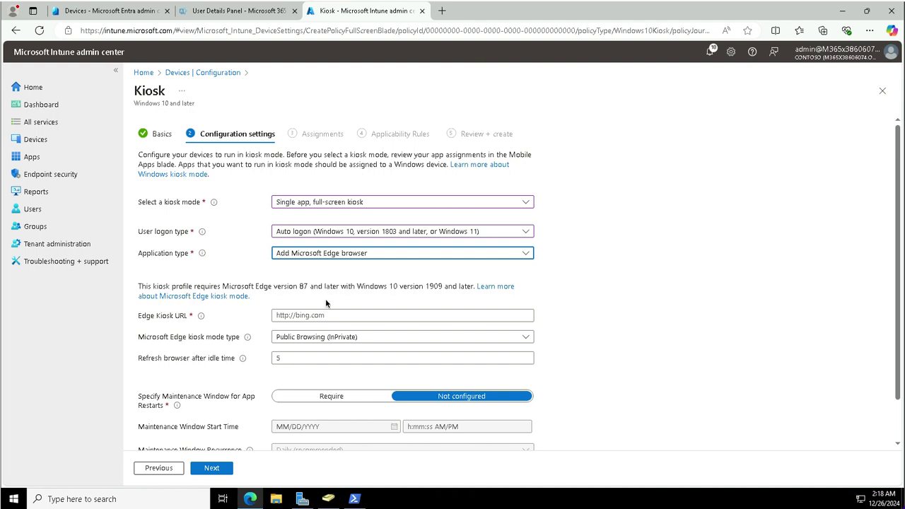
click(329, 318)
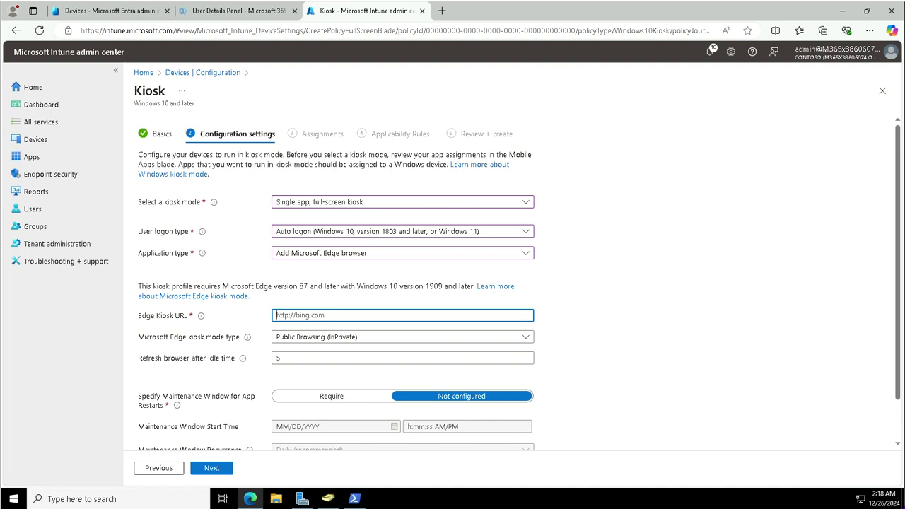
text(http://bing.com)
- On Assignments, add Contoso Kiosk Devices under Included groups
click(211, 468)
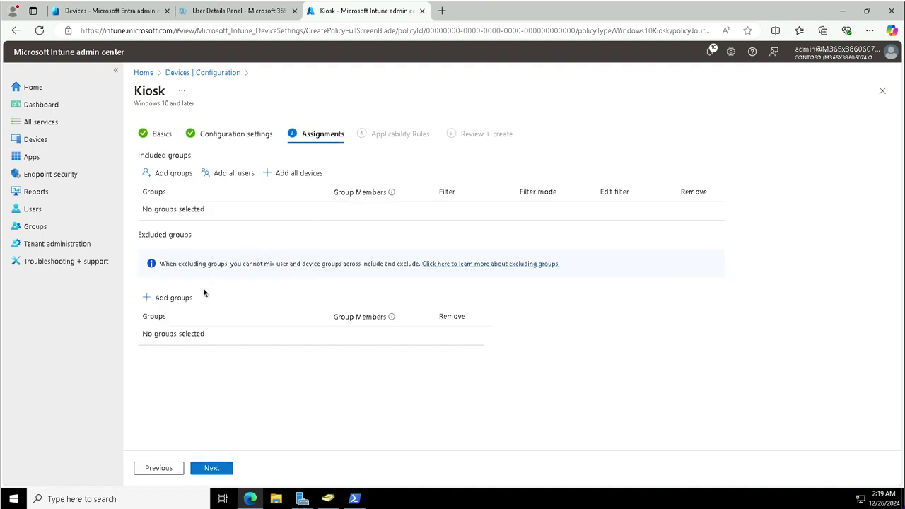
click(169, 174)
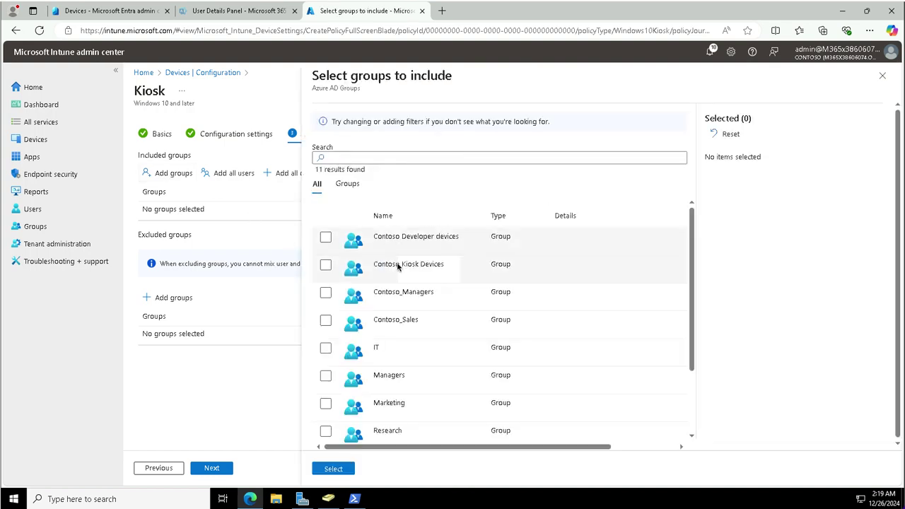
click(393, 276)
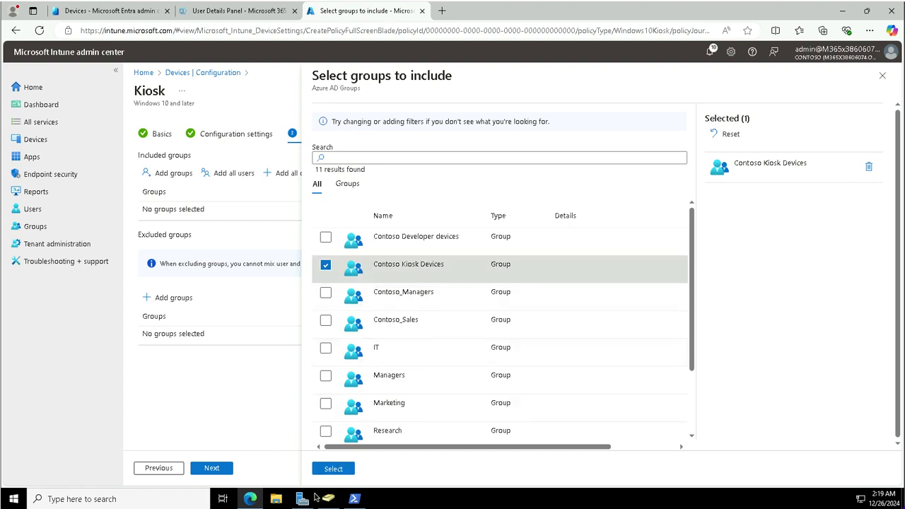
mouse_move(328, 497)
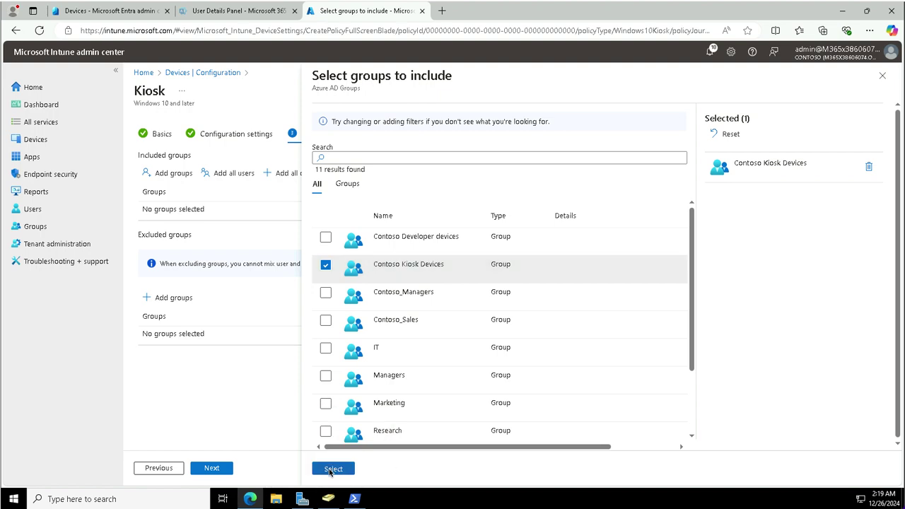
click(330, 469)
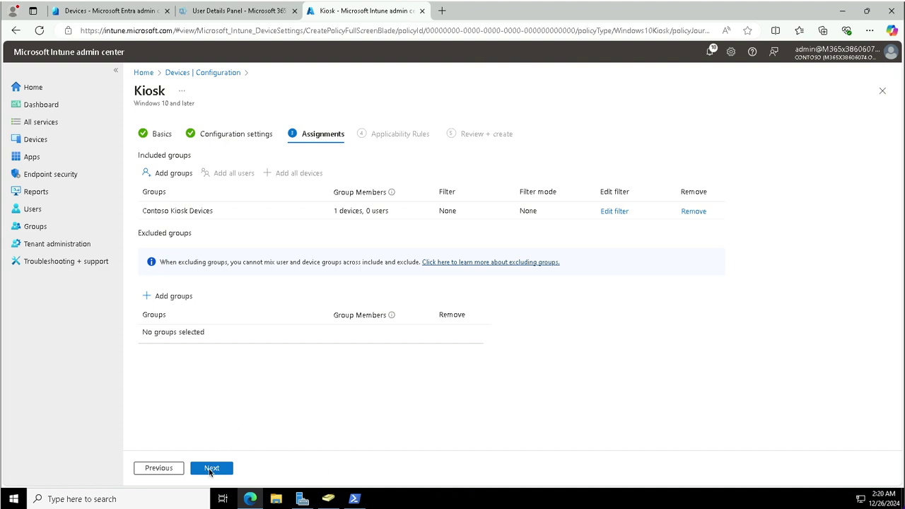
- Skip applicability rules, review the summary, and create the Contoso Kiosk Policy profile
click(210, 470)
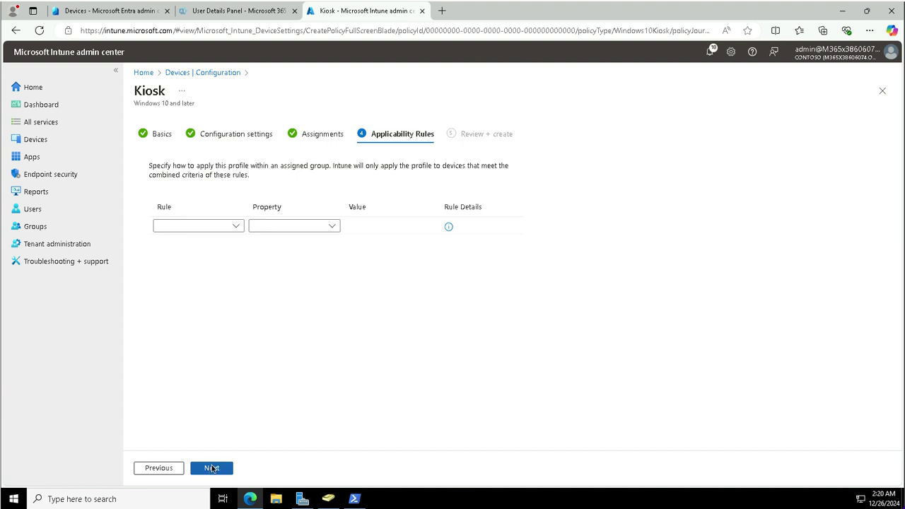
click(211, 465)
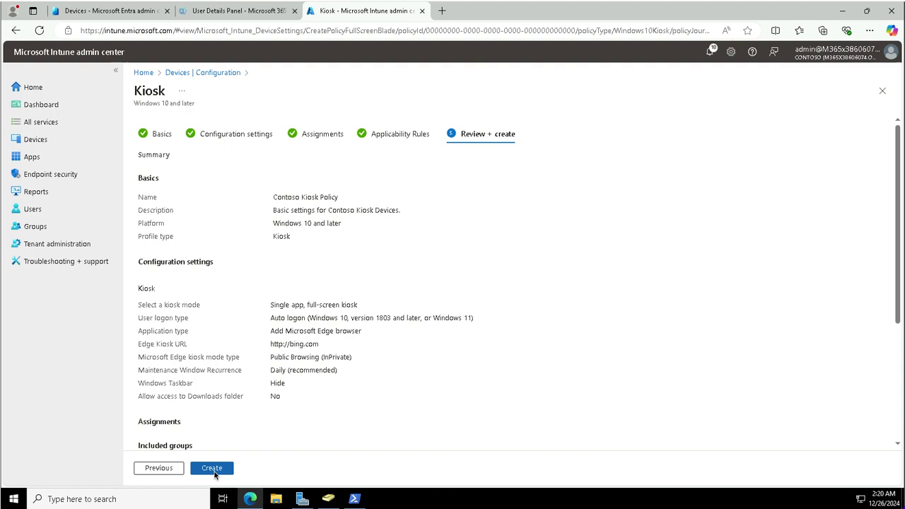
click(213, 470)
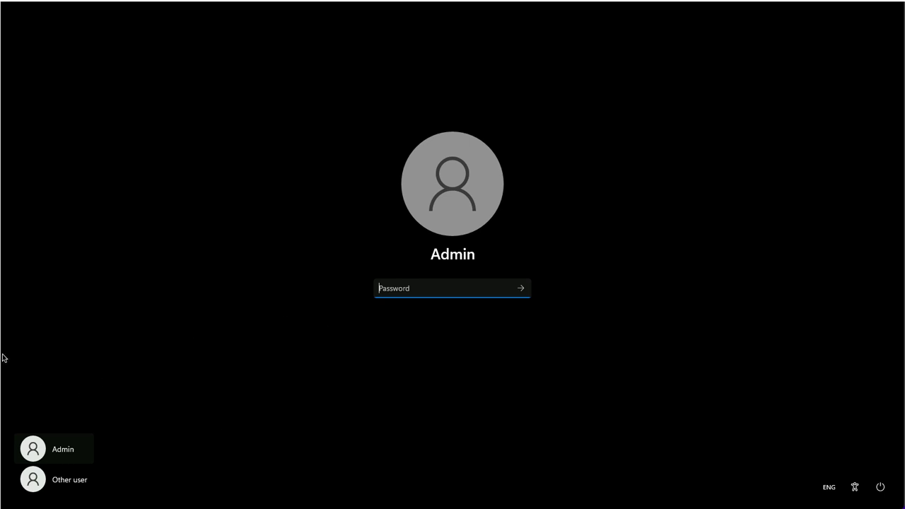
- Sign in with the local Admin account's password, close Settings, and open the Start menu
text(******)
key(Return)
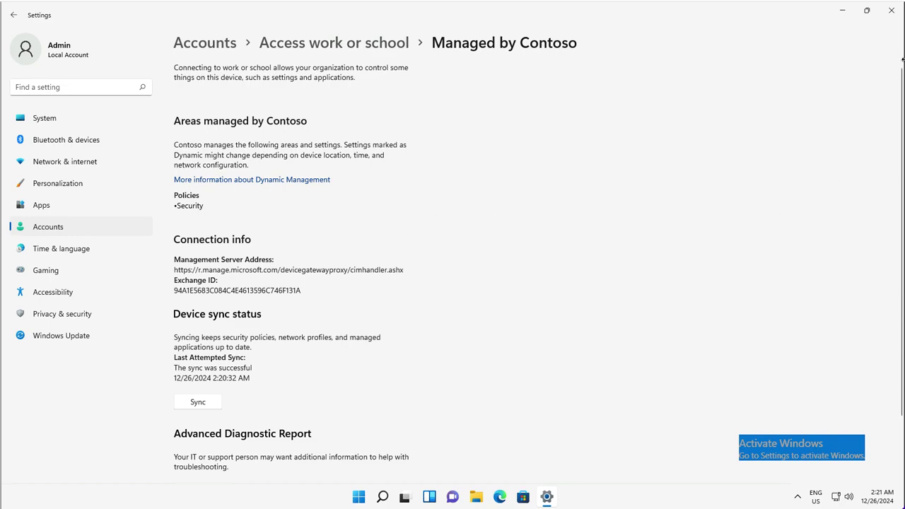
click(893, 11)
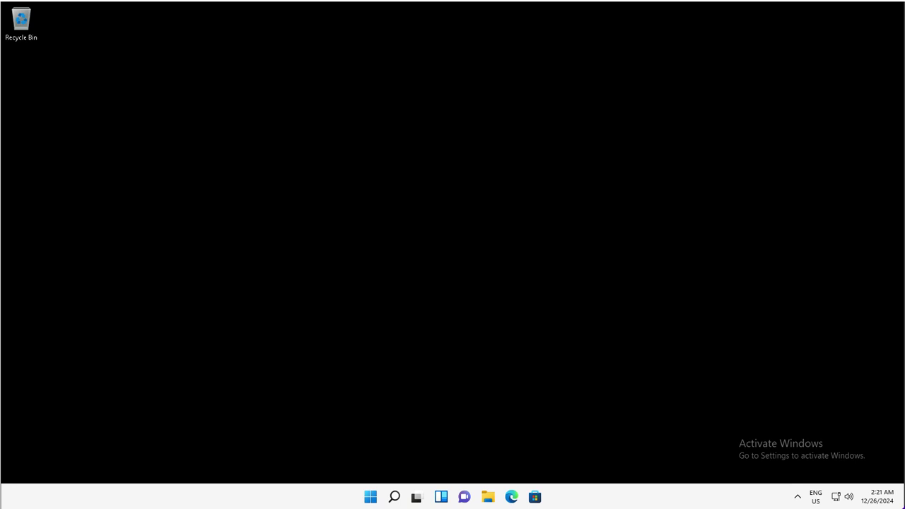
click(370, 498)
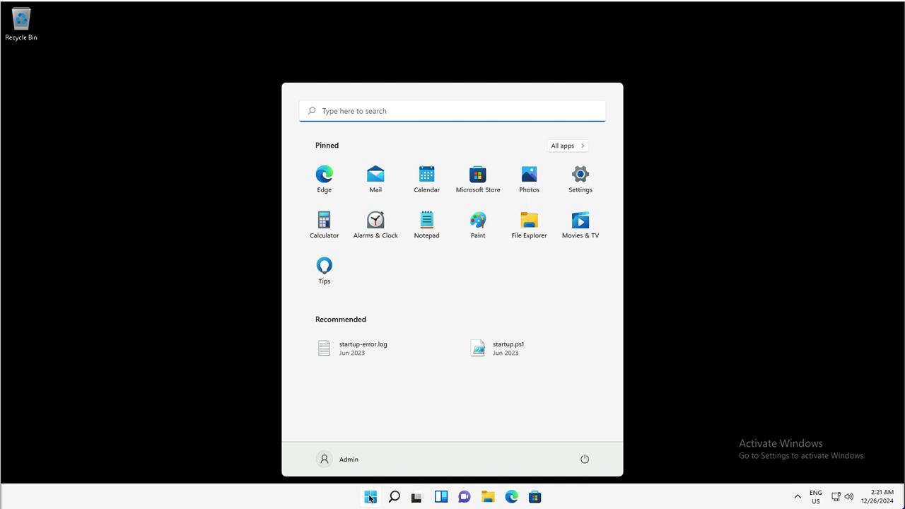
- Sync the Contoso work account from Settings > Accounts > Access work or school
click(581, 179)
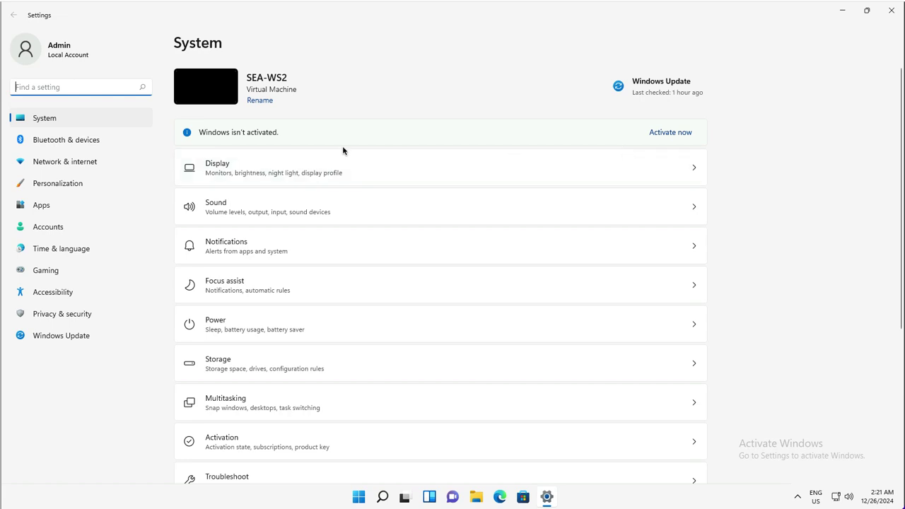
click(45, 231)
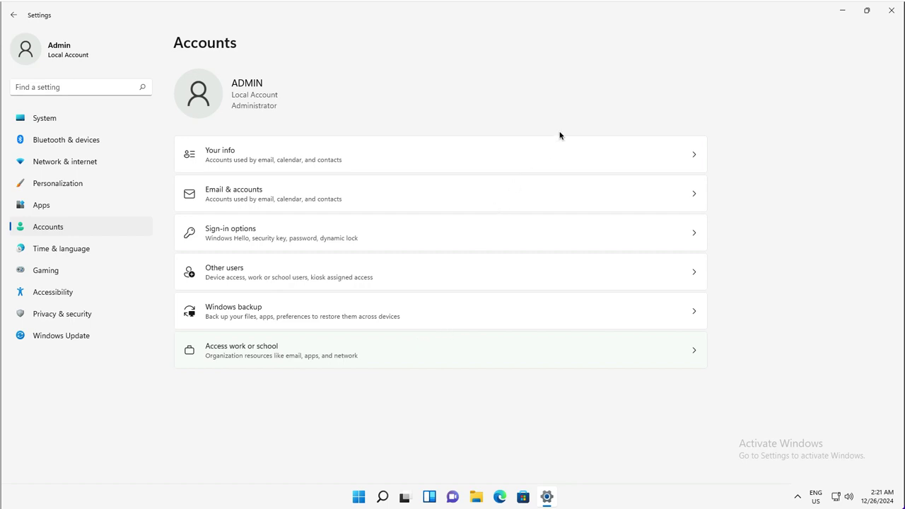
key(Return)
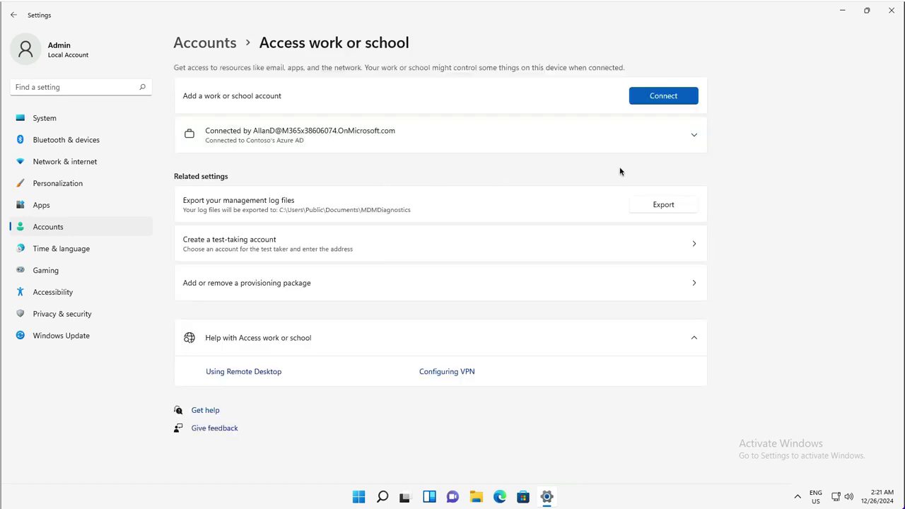
click(691, 138)
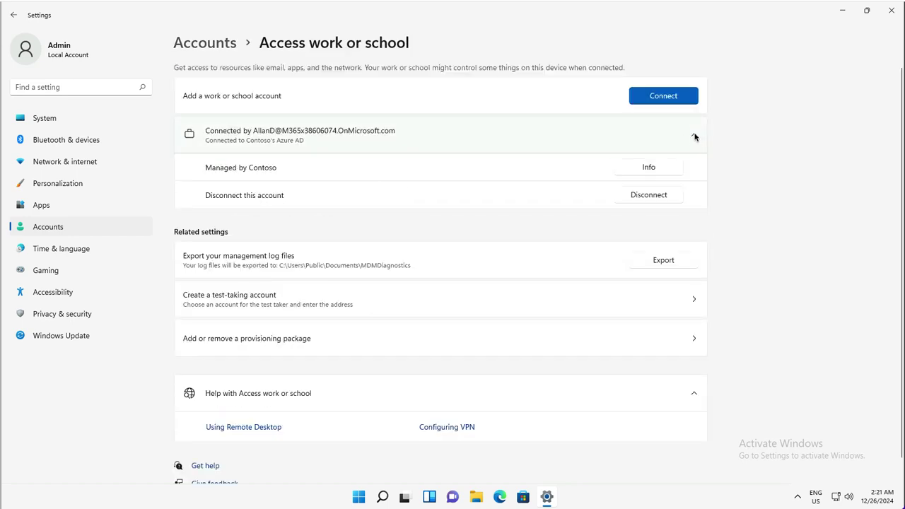
click(647, 167)
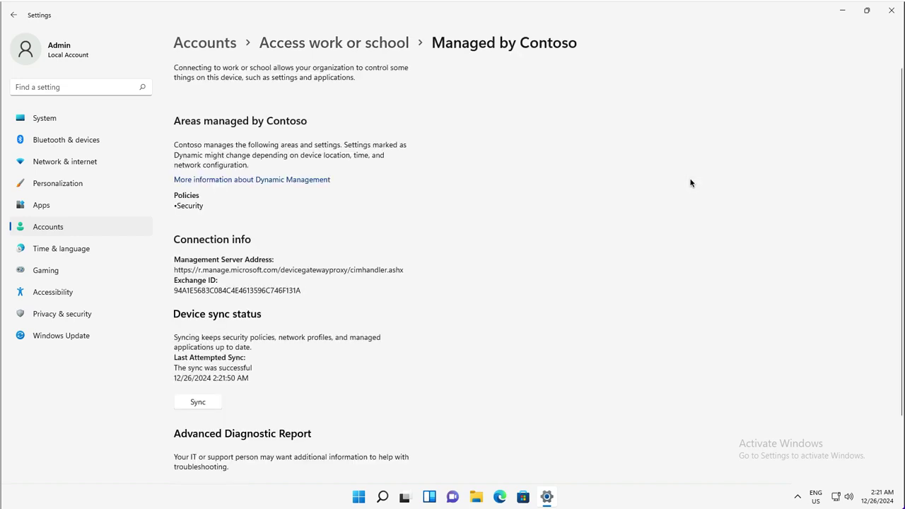
click(193, 402)
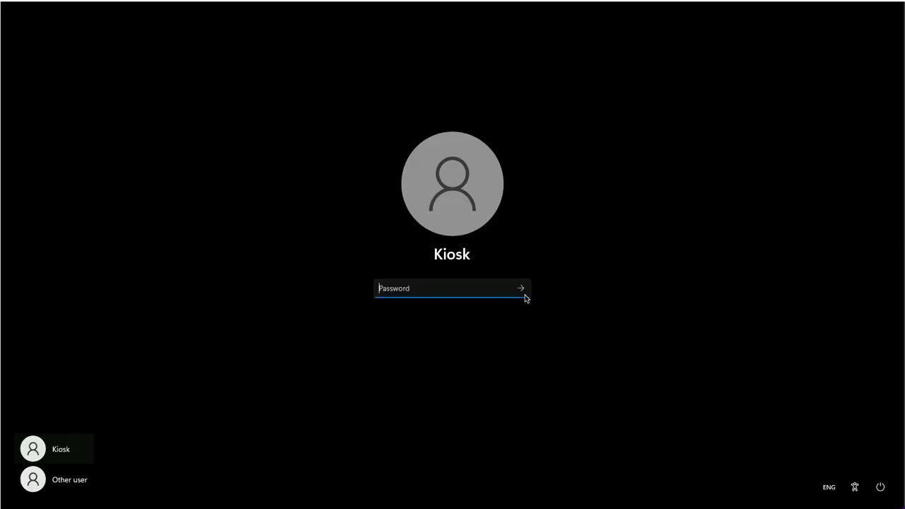
- Sign in as Kiosk, accept Bing's cookie notice, add an InPrivate tab, and return to Bing
click(520, 289)
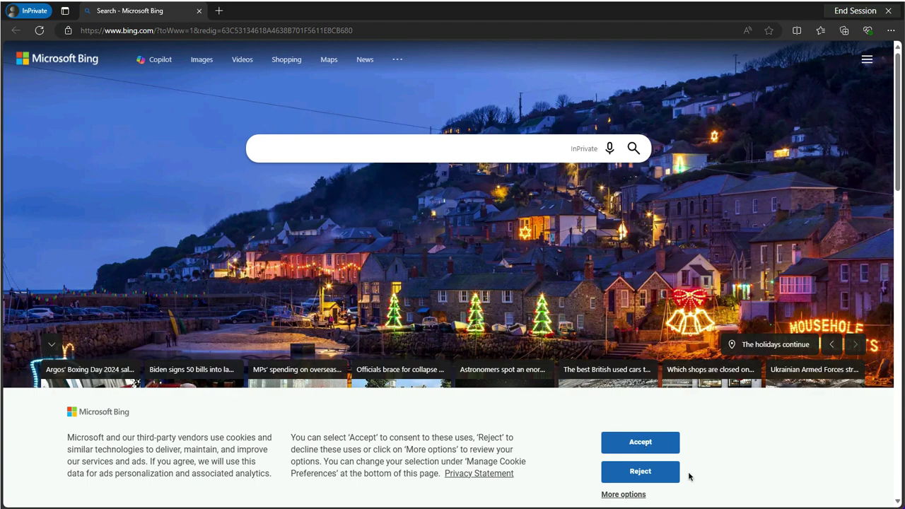
click(641, 442)
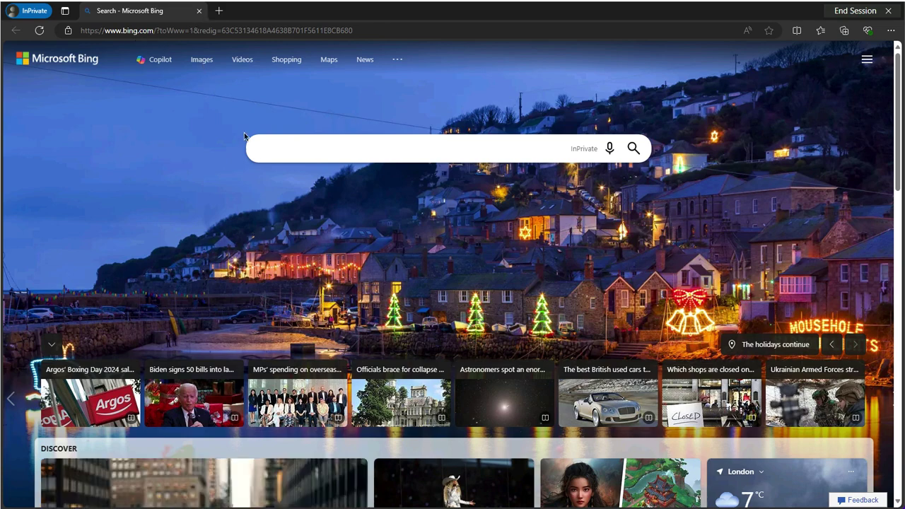
click(218, 11)
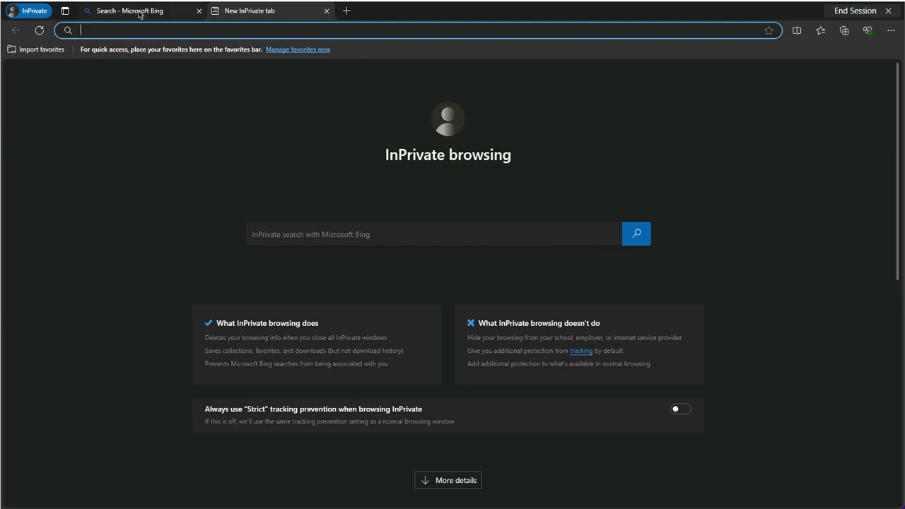
key(ctrl+shift+Tab)
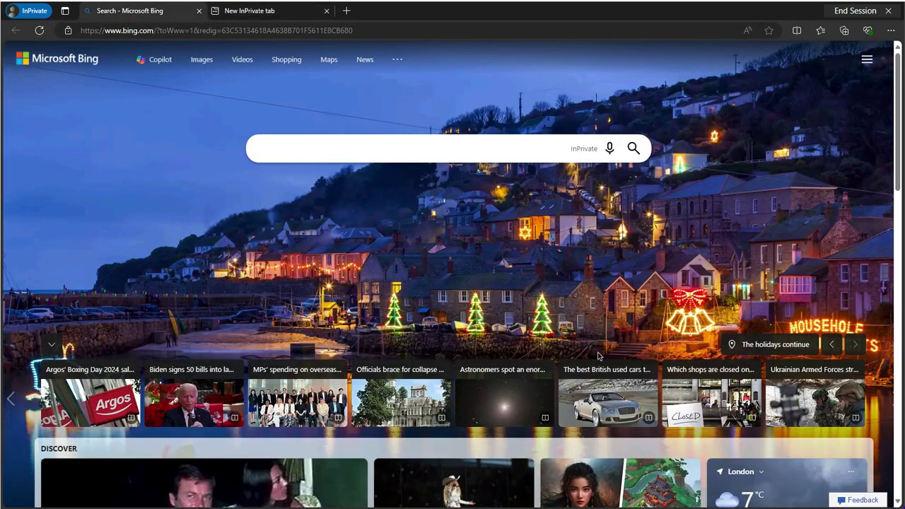